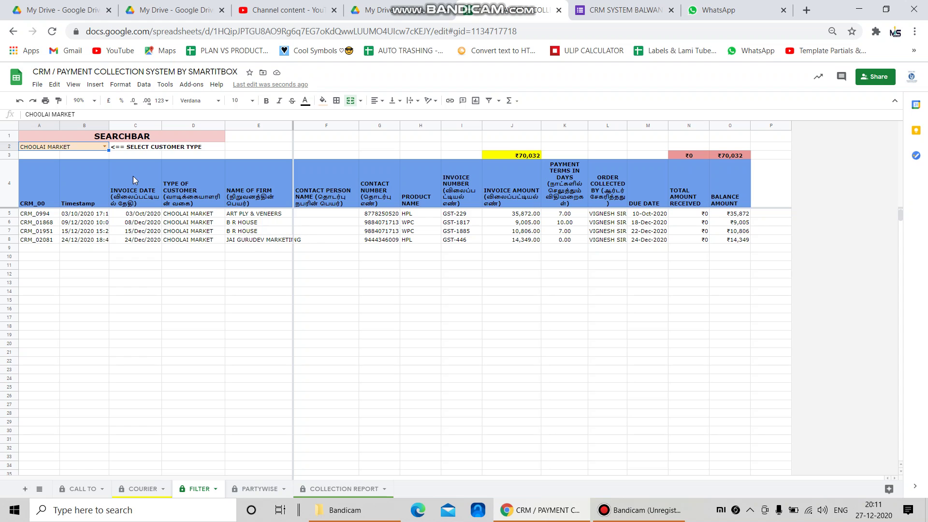
Filter the invoice list by the customer type AMBATTUR CUSTOMER.
left_click(104, 146)
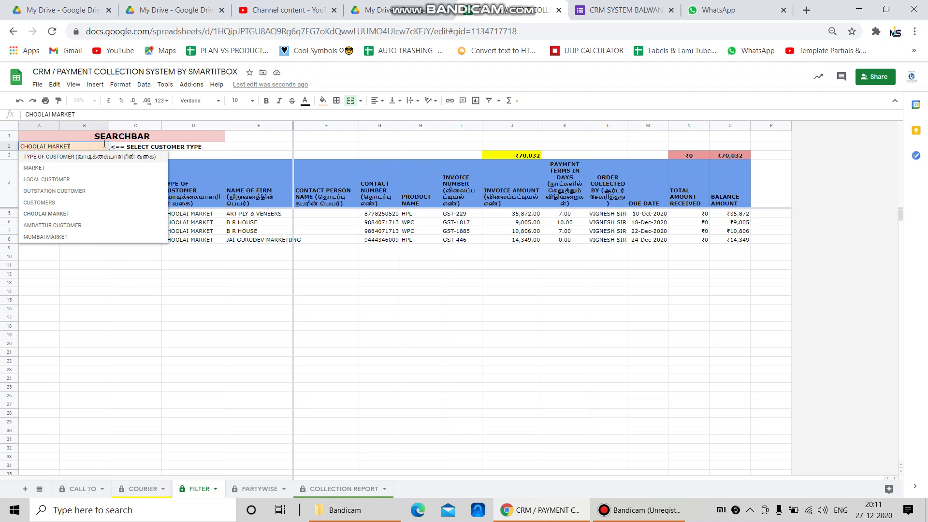
left_click(77, 226)
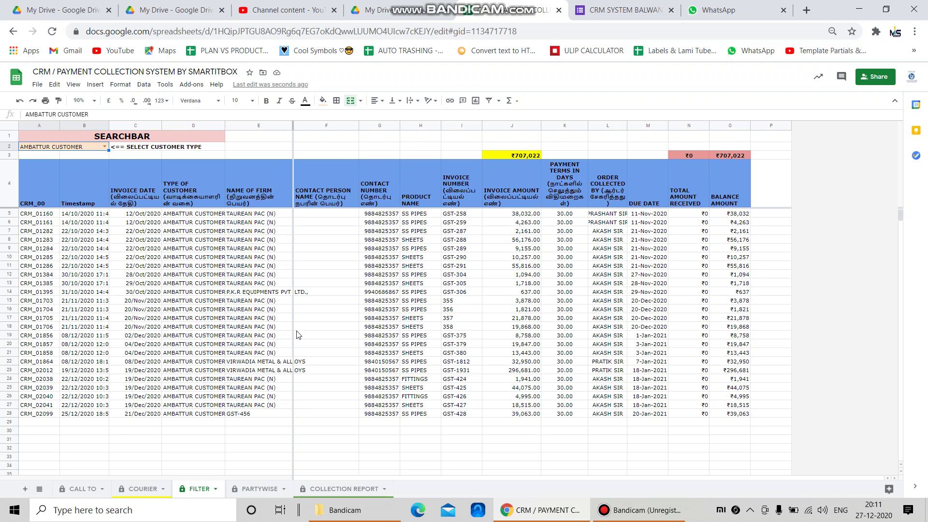
Show the PARTYWISE cumulative report for SHREEM INC and check its invoice, received and balance amounts.
left_click(263, 491)
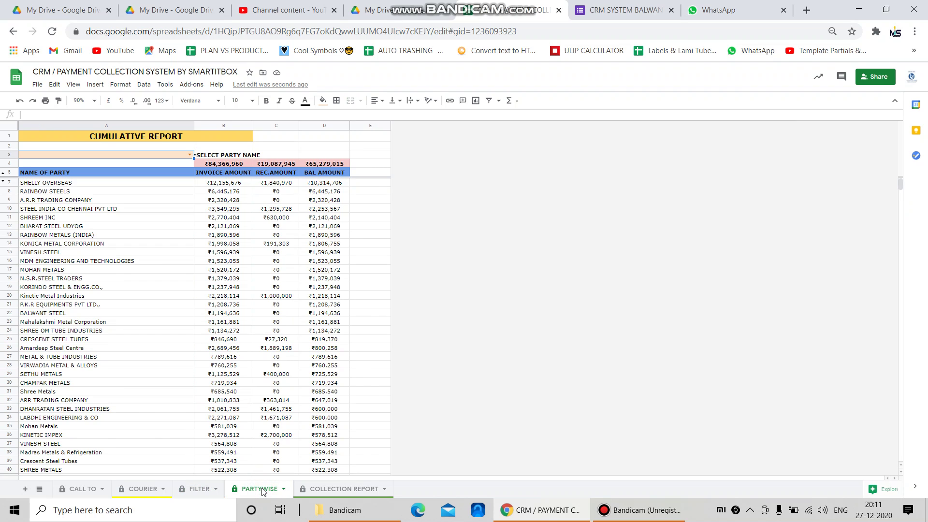
left_click(155, 246)
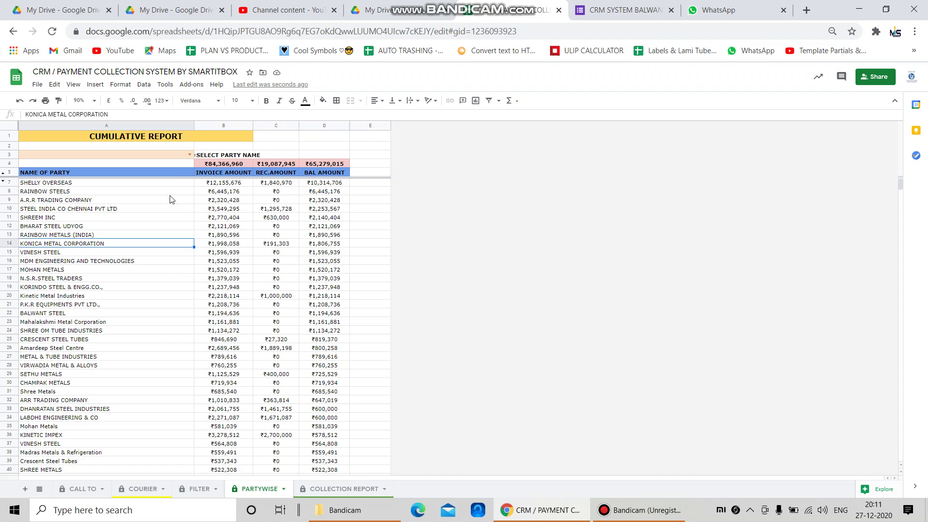
left_click(190, 155)
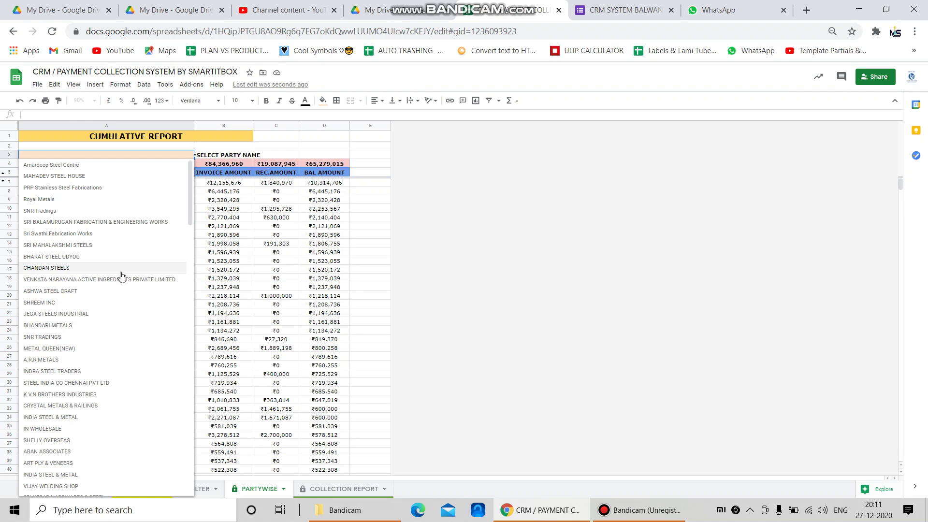
left_click(75, 304)
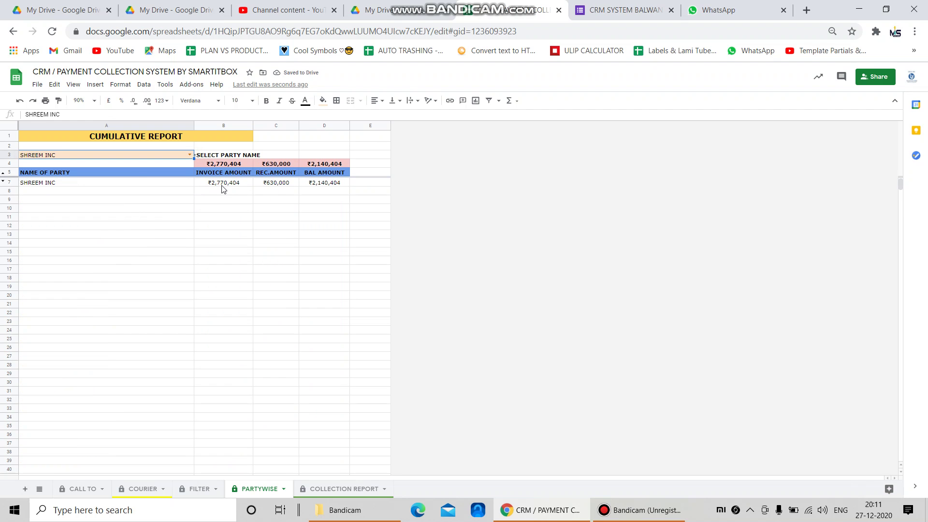
left_click(221, 187)
left_click(282, 184)
left_click(332, 186)
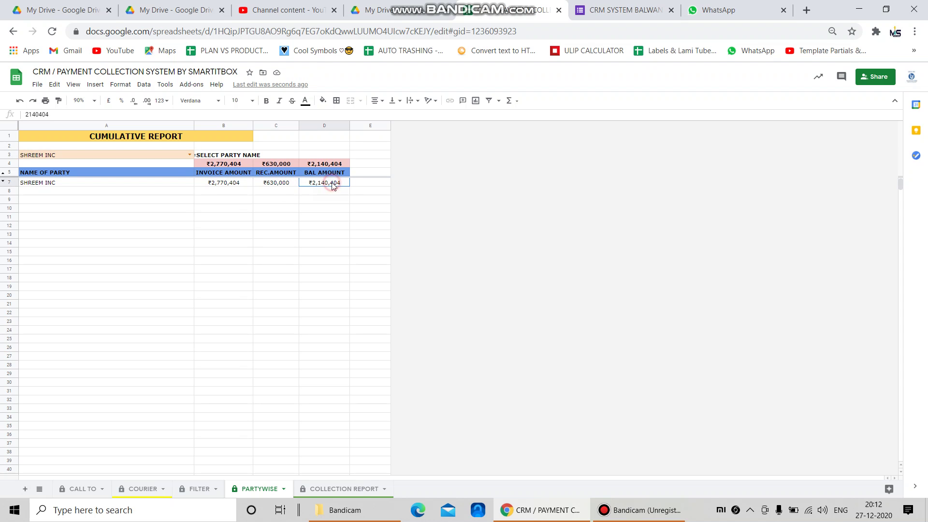
Change the party name in the cumulative report to STEEL INDIA CO CHENNAI PVT LTD and then to INDIA STEEL & METAL.
left_click(189, 155)
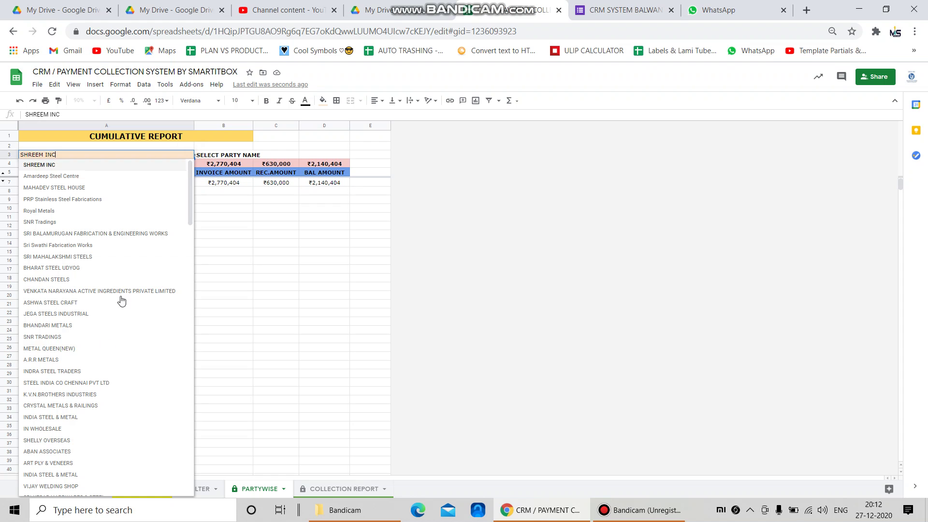
left_click(87, 383)
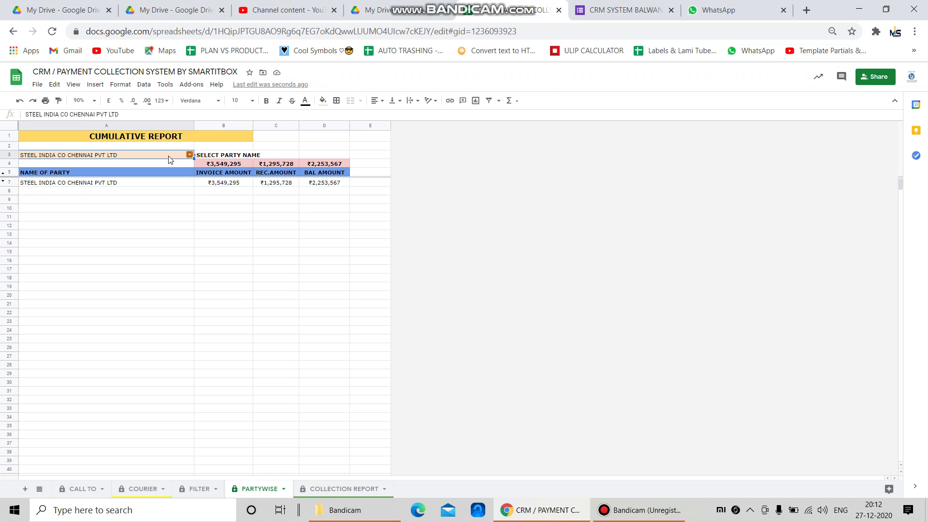
left_click(192, 154)
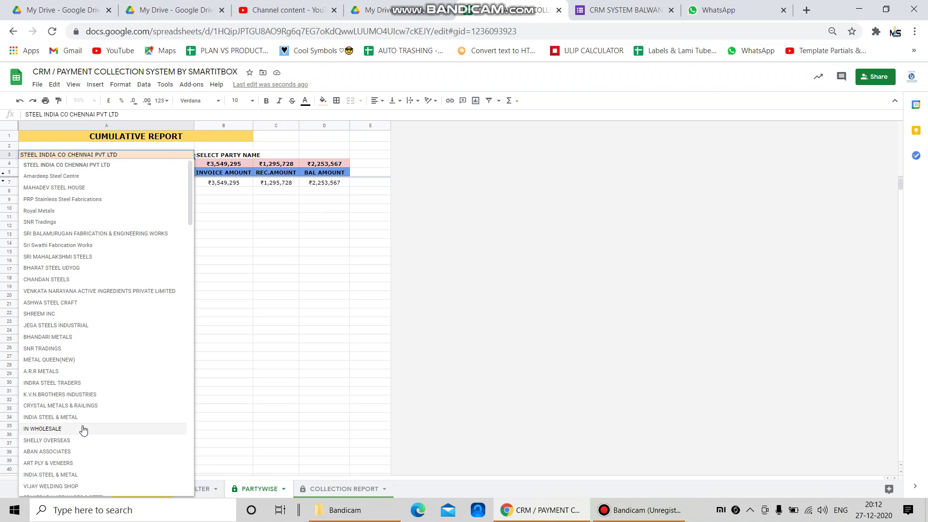
left_click(69, 420)
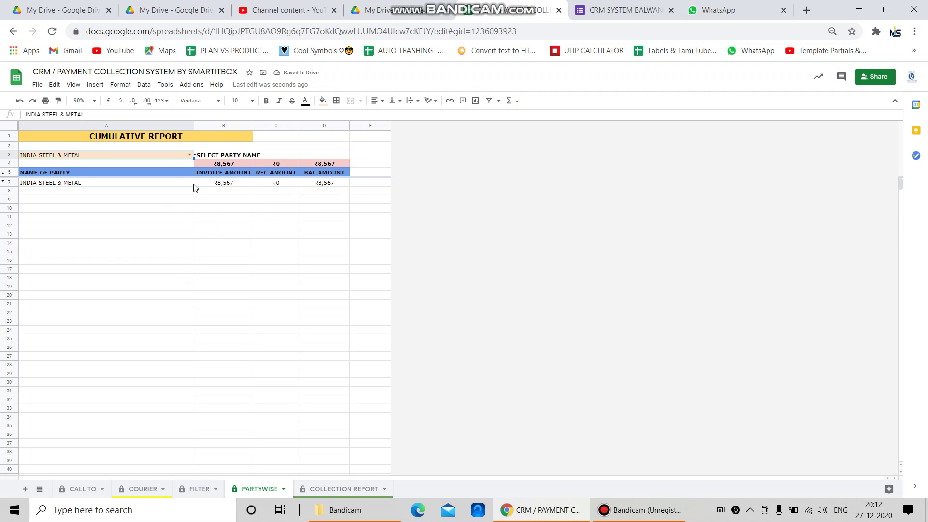
Open the COLLECTION REPORT sheet and look over its charts and summary tables.
left_click(346, 489)
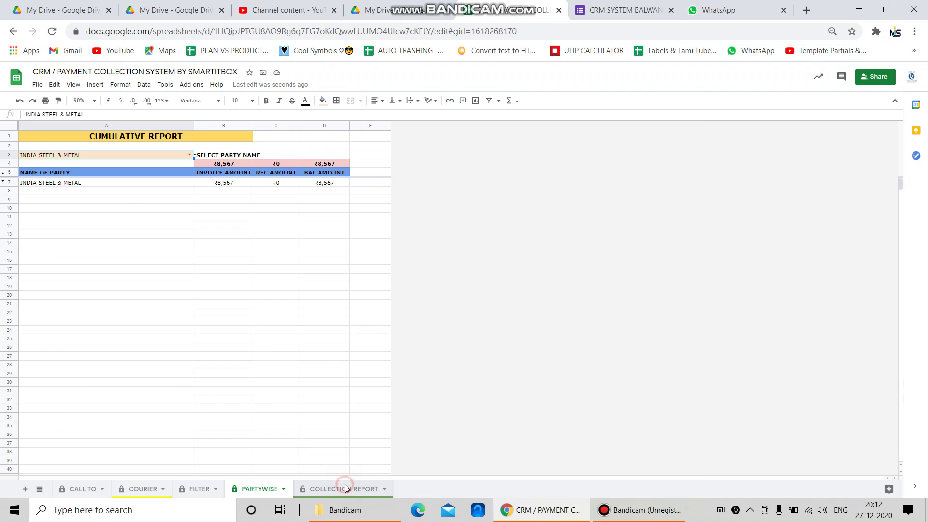
scroll(305, 244, "down", 1)
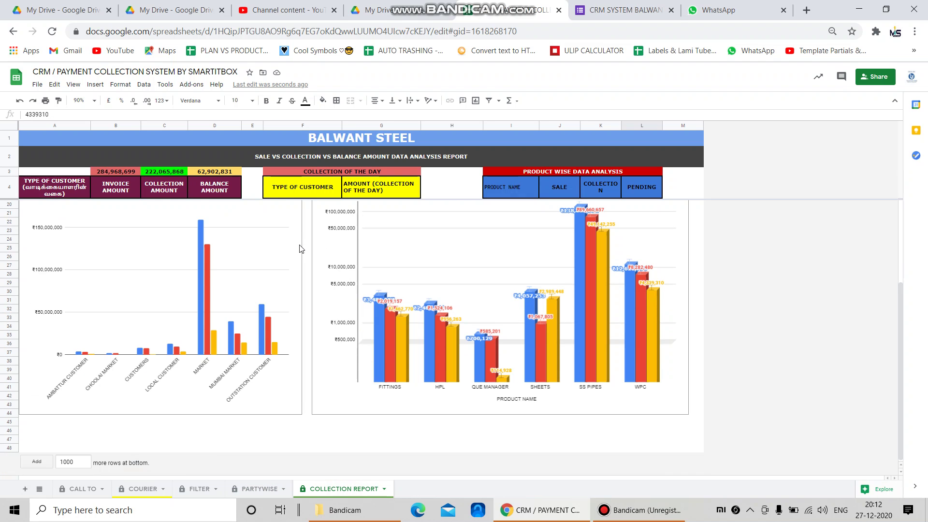
scroll(299, 249, "up", 4)
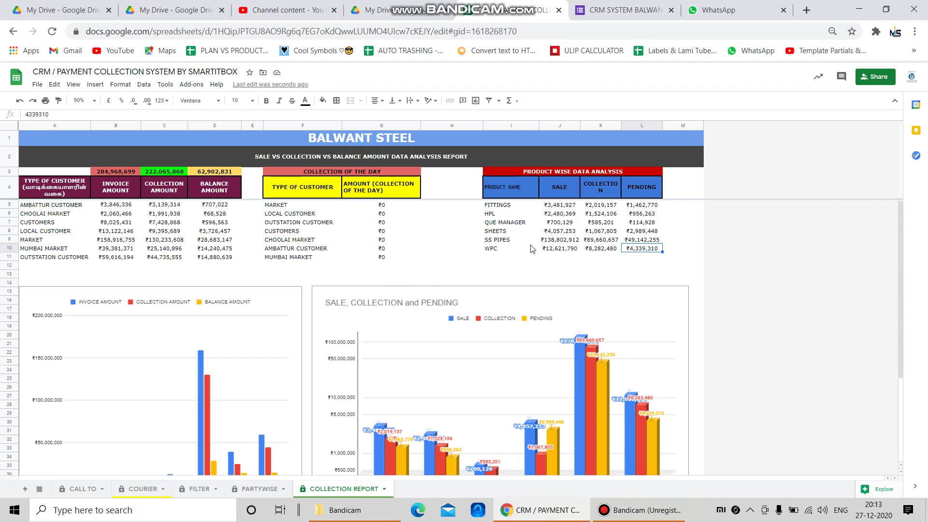
Go through the product-wise data from FITTINGS down to SHEETS and check the sale, collection and pending figures for SHEETS.
left_click(511, 205)
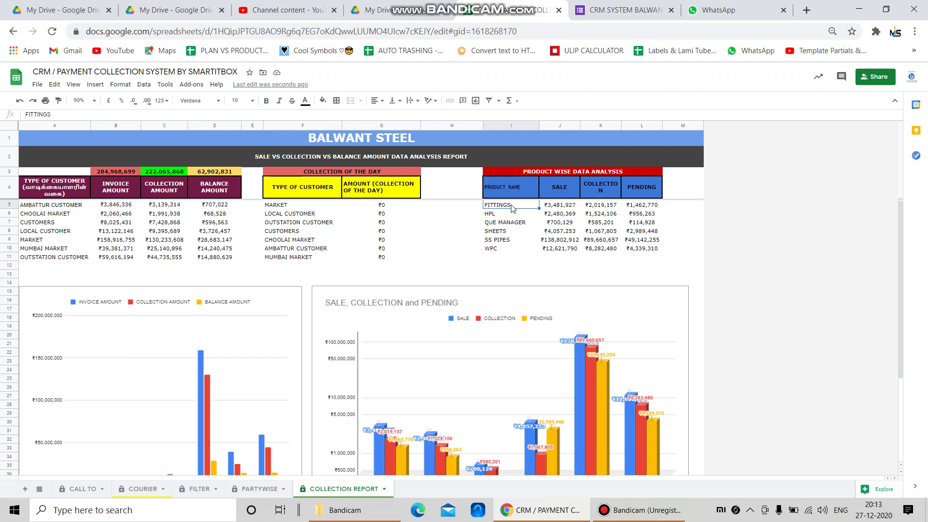
key("Down")
key("Down")
key("Down")
key("Right")
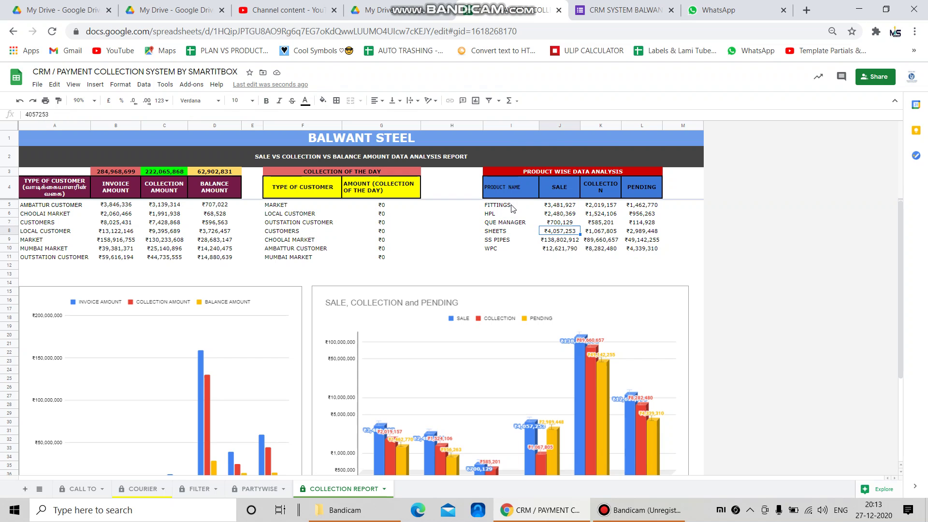
key("Right")
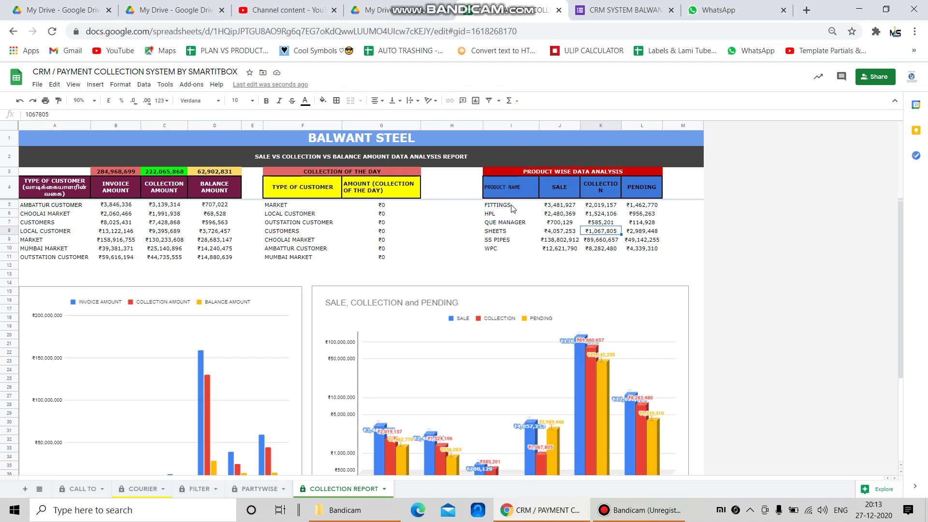
key("Right")
key("Left")
Inspect the SS PIPES and WPC figures in the SALE, COLLECTION and PENDING chart.
scroll(506, 267, "down", 3)
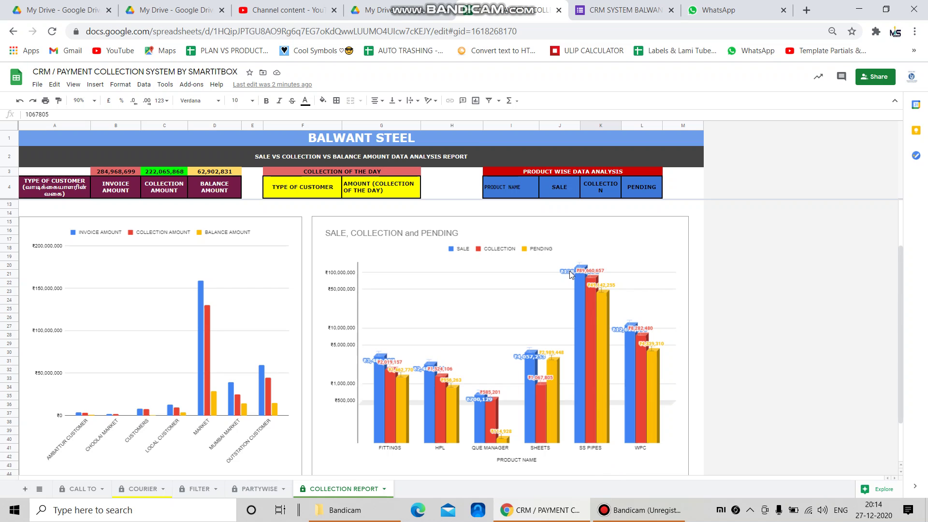
left_click(579, 279)
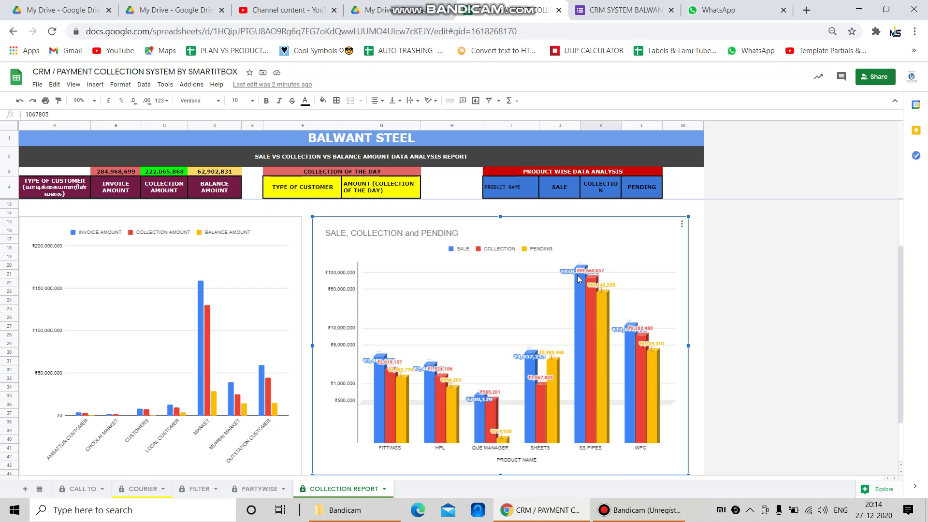
mouse_move(571, 274)
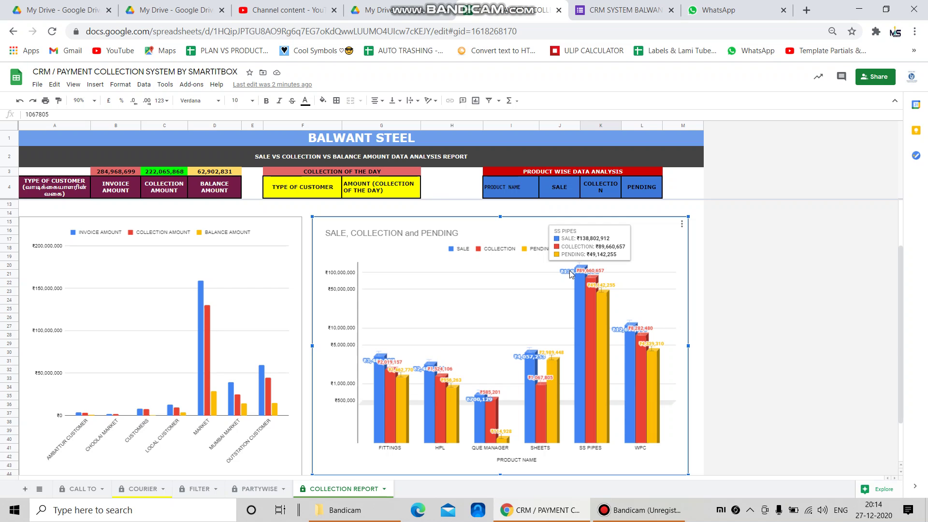
mouse_move(644, 410)
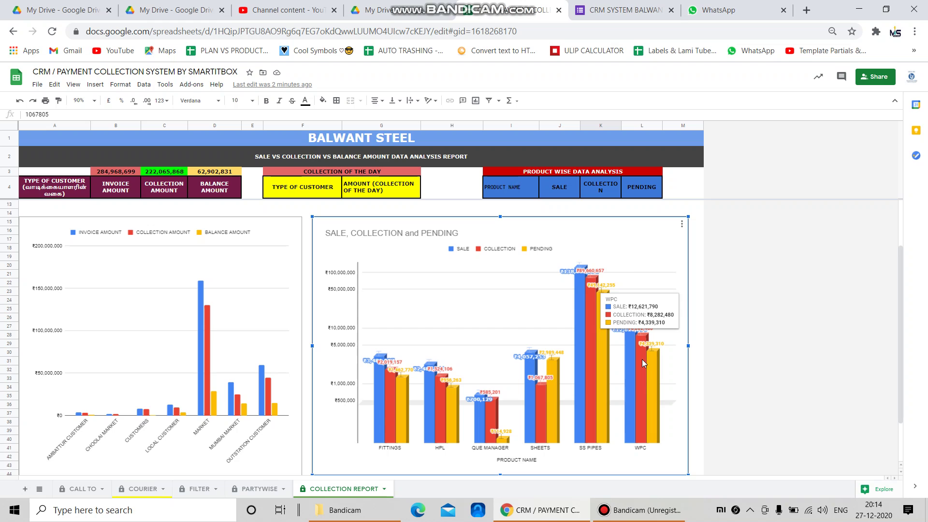
Deselect the chart and go back across the report tables to the AMBATTUR CUSTOMER entry in the customer type column.
left_click(690, 189)
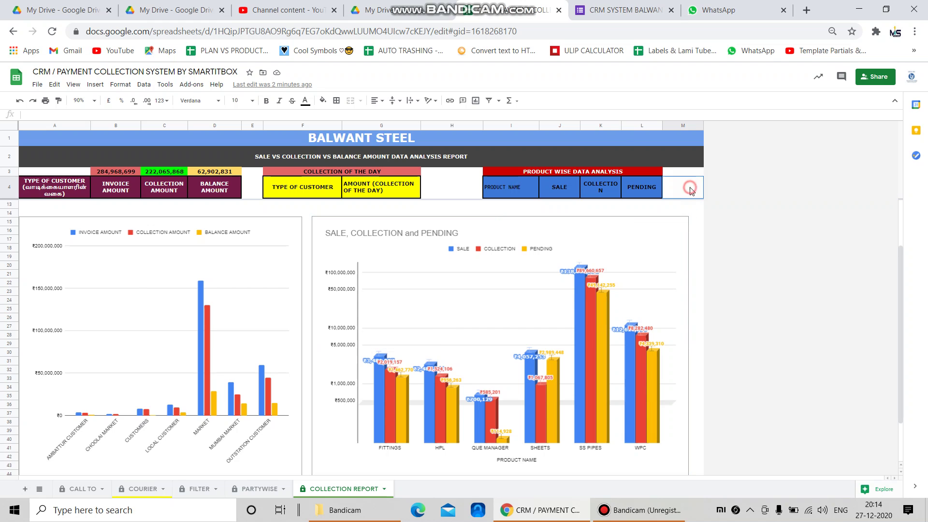
key("Left")
key("Left")
key("Left")
key("Left")
key("Left")
key("Left")
key("Left")
key("Left")
key("Left")
key("Left")
key("Left")
key("Left")
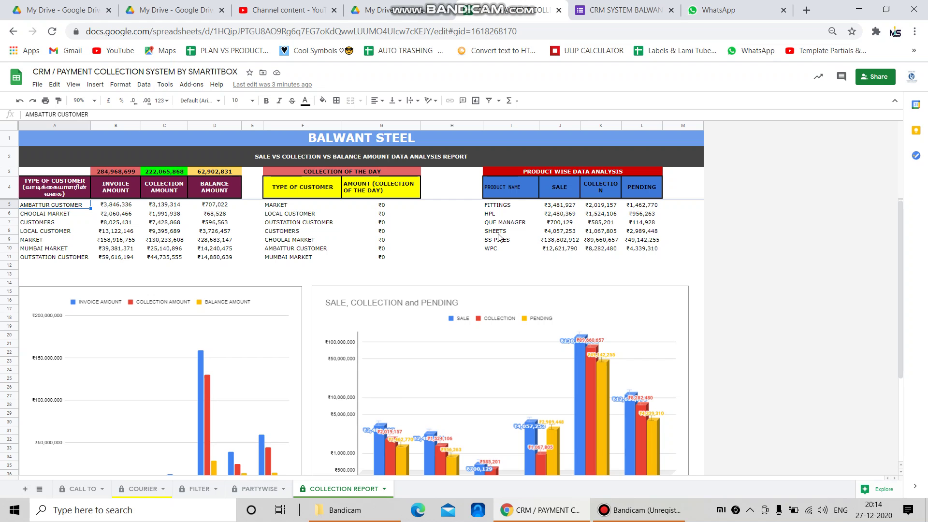
Open the CALL TO sheet, and switch to WhatsApp to read the payment-due reminders in the Balwant Sheeet Whatsapp chat.
left_click(87, 492)
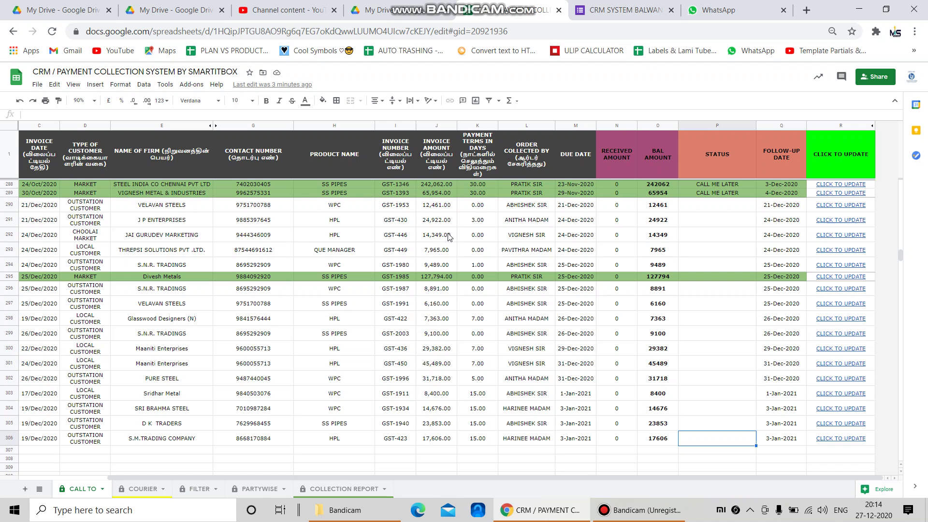
left_click(448, 236)
left_click(717, 10)
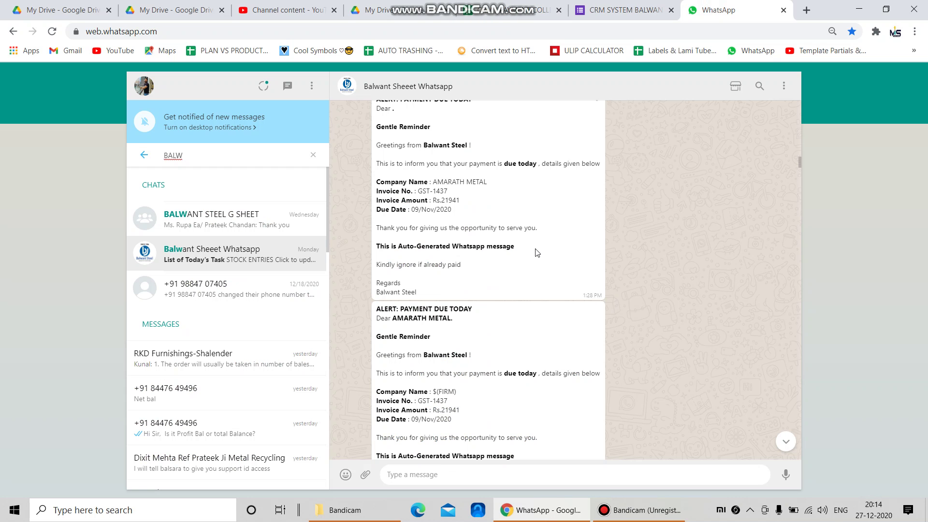
scroll(551, 241, "up", 1)
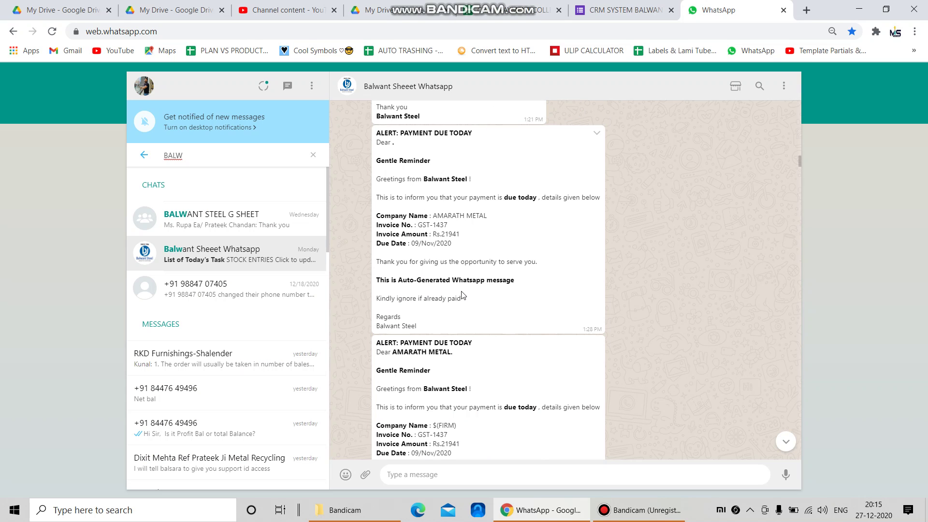
scroll(462, 295, "down", 1)
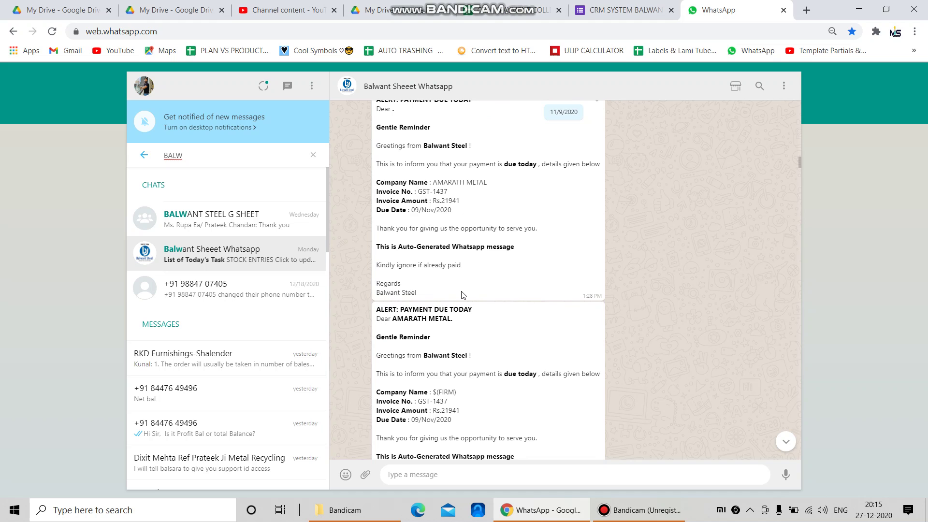
scroll(463, 295, "down", 3)
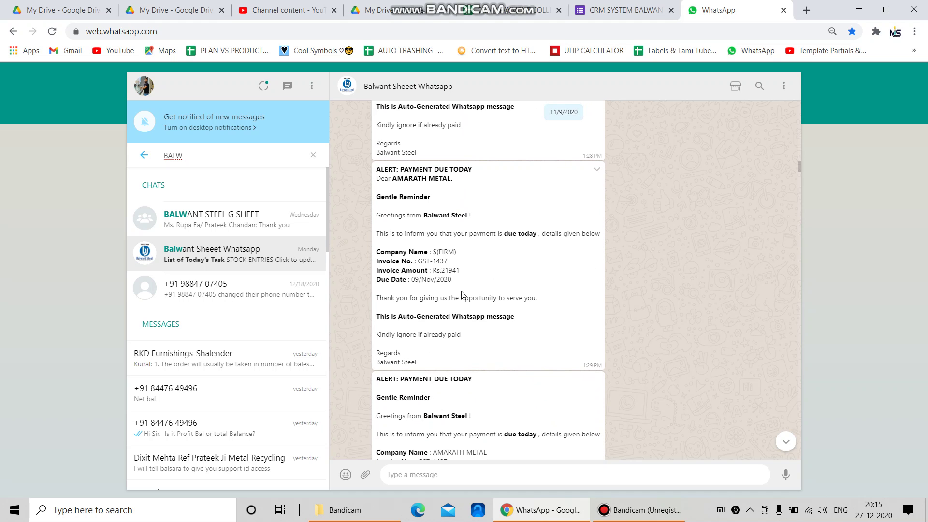
Return to the CRM spreadsheet and look through the invoices, statuses and follow-up dates on the CALL TO sheet.
left_click(530, 5)
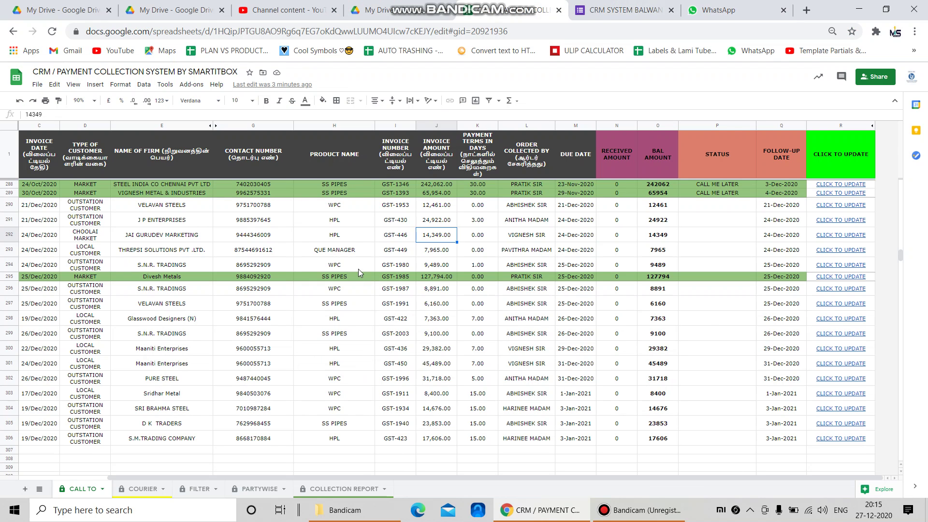
left_click(354, 225)
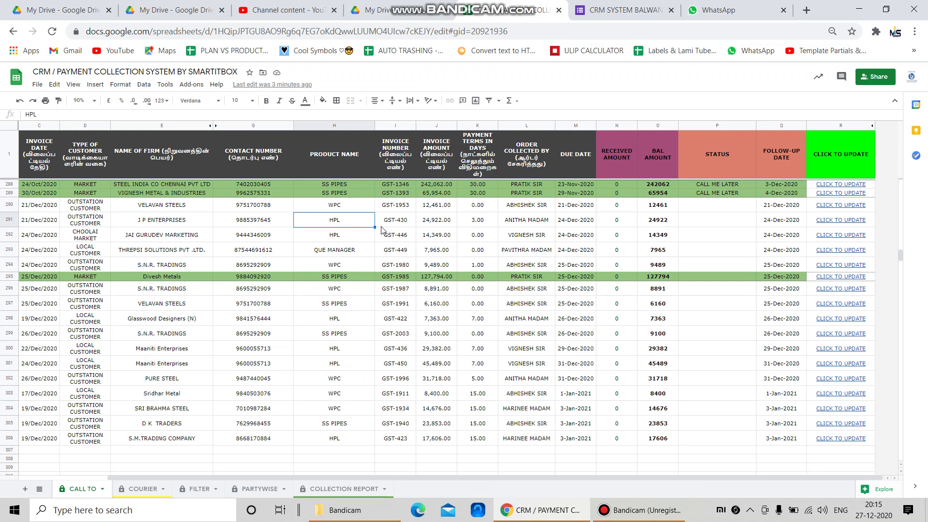
scroll(381, 230, "down", 1)
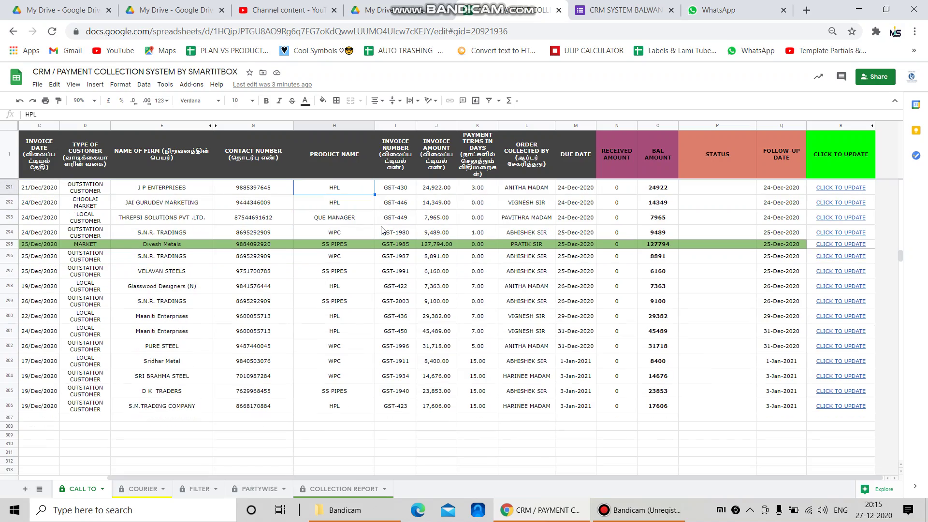
scroll(381, 230, "up", 15)
scroll(382, 229, "up", 18)
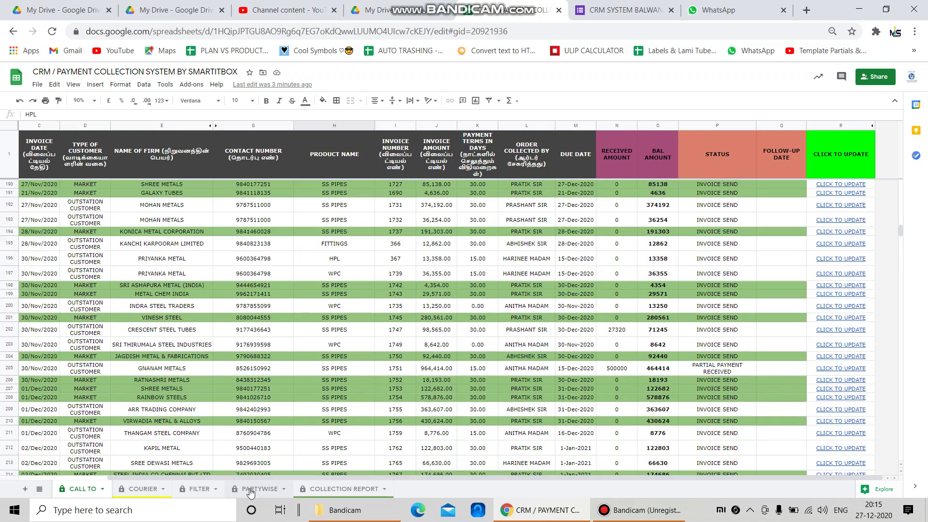
View the PARTYWISE sheet briefly and return to the COLLECTION REPORT sheet.
left_click(248, 490)
left_click(326, 490)
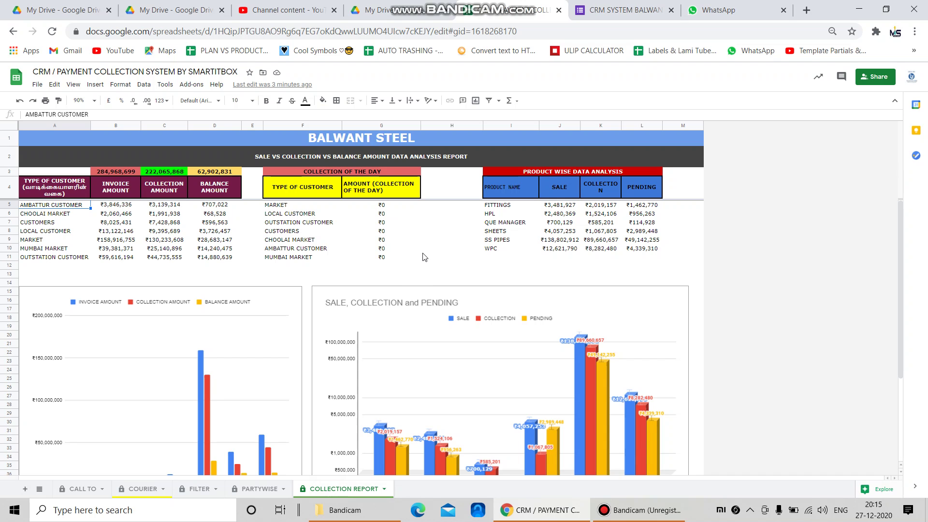
left_click(627, 511)
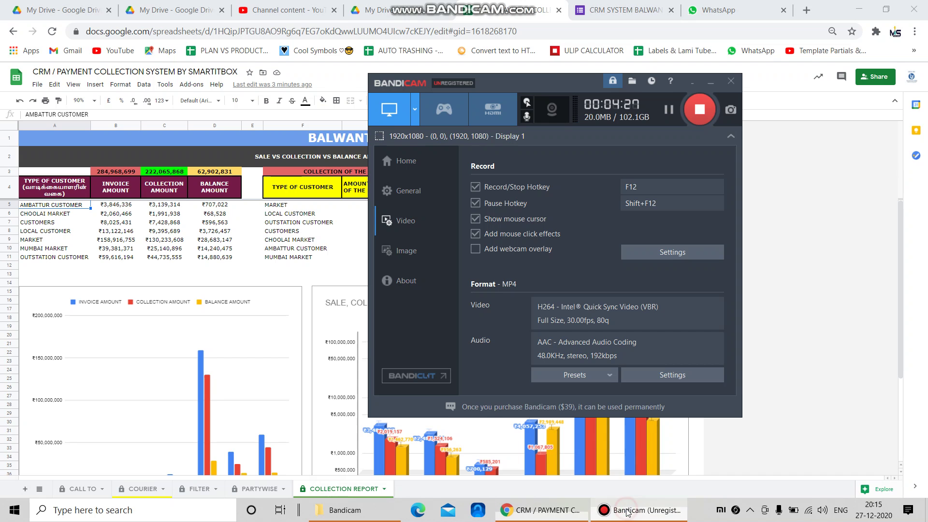